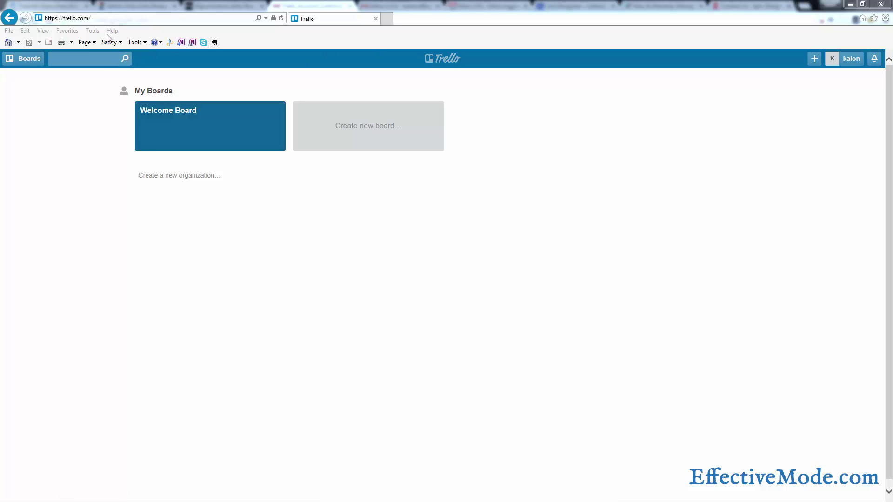
Open the Welcome Board from My Boards to view its sample Basics, Intermediate and Advanced lists.
left_click(54, 18)
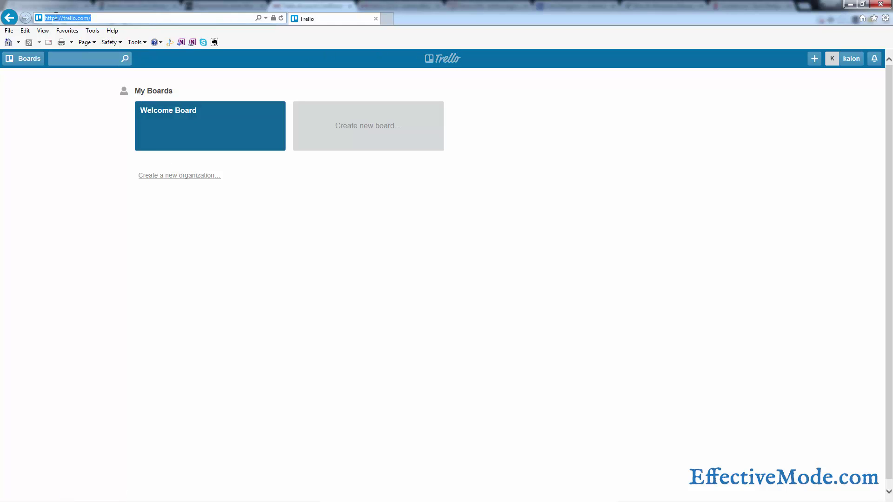
left_click(98, 17)
double_click(82, 18)
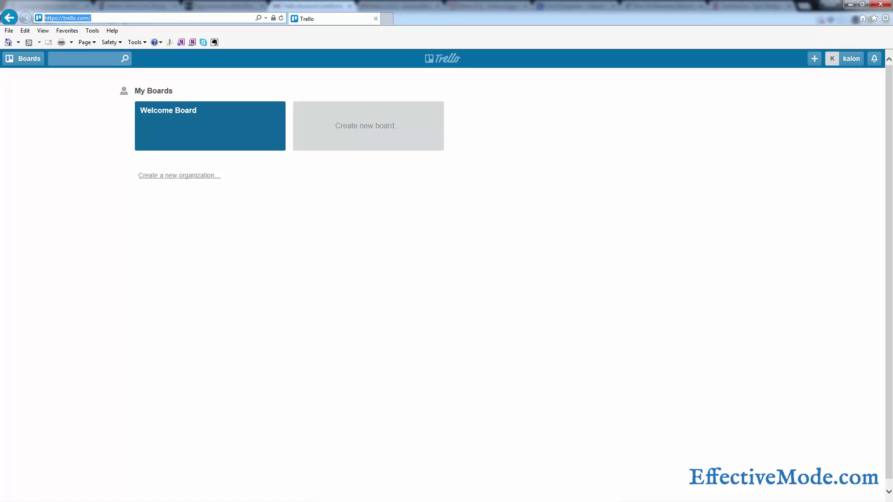
left_click(93, 18)
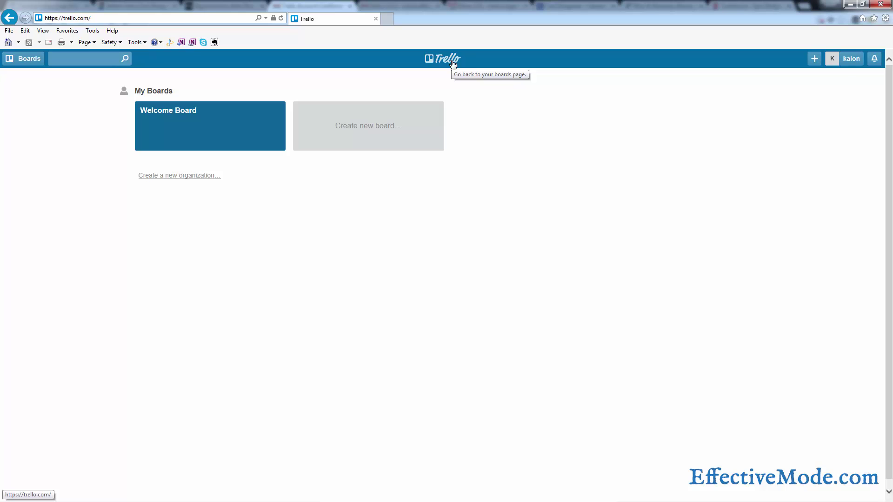
left_click(223, 135)
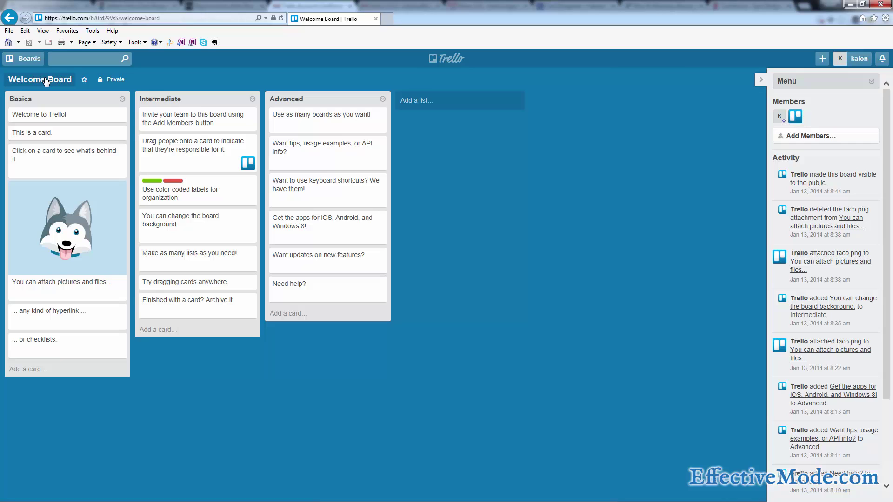
From the boards overview, create a new board named 'My To Dos'.
left_click(454, 62)
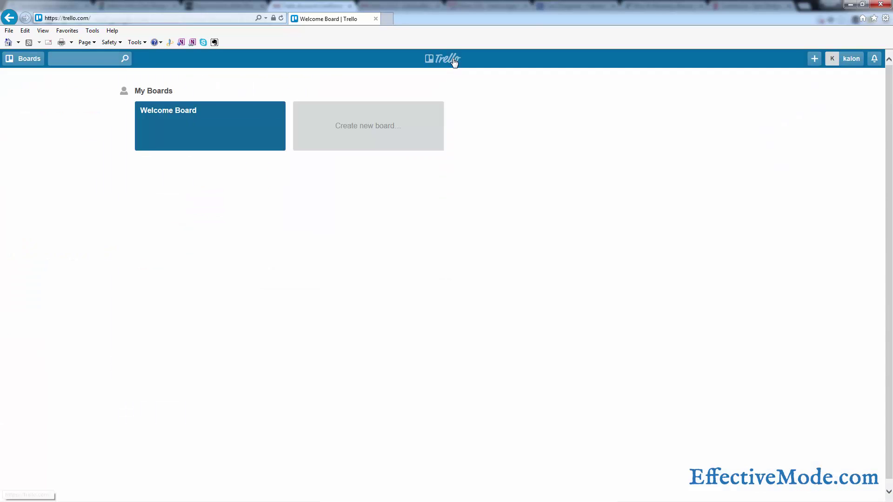
left_click(365, 133)
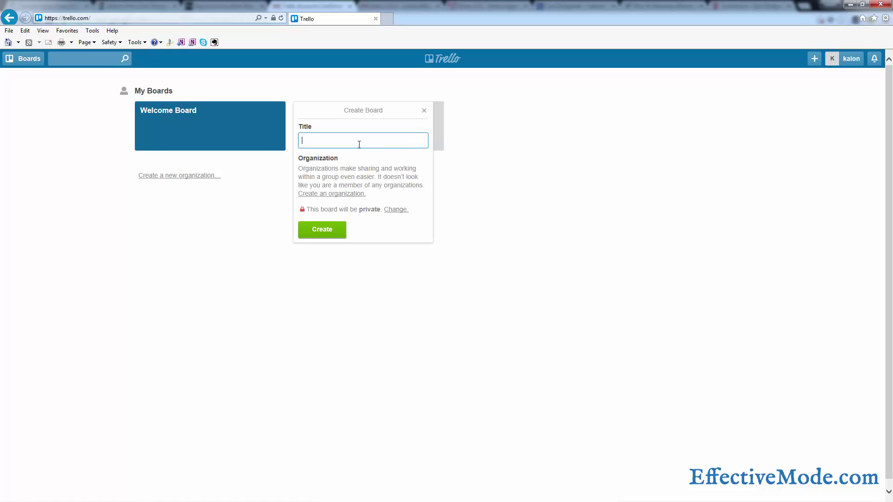
type("My To Dos")
key("Return")
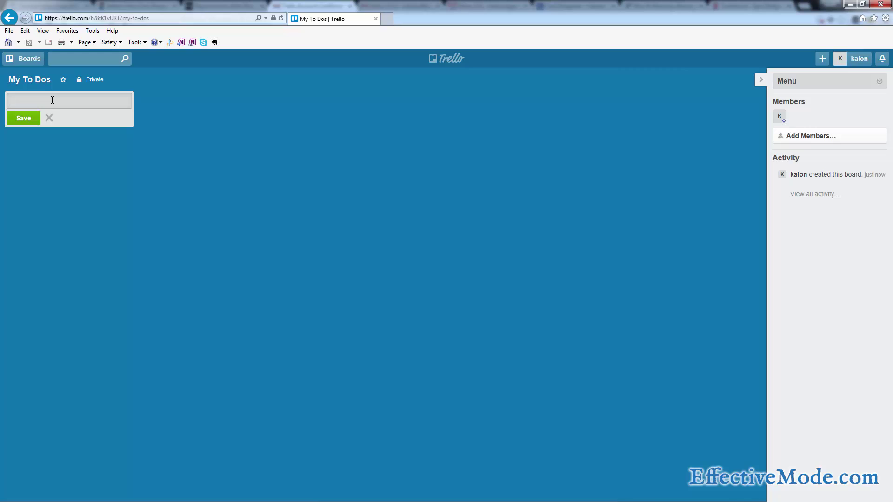
Add three lists to the board: To Dos, Doing and Done.
type("Dos")
key("Return")
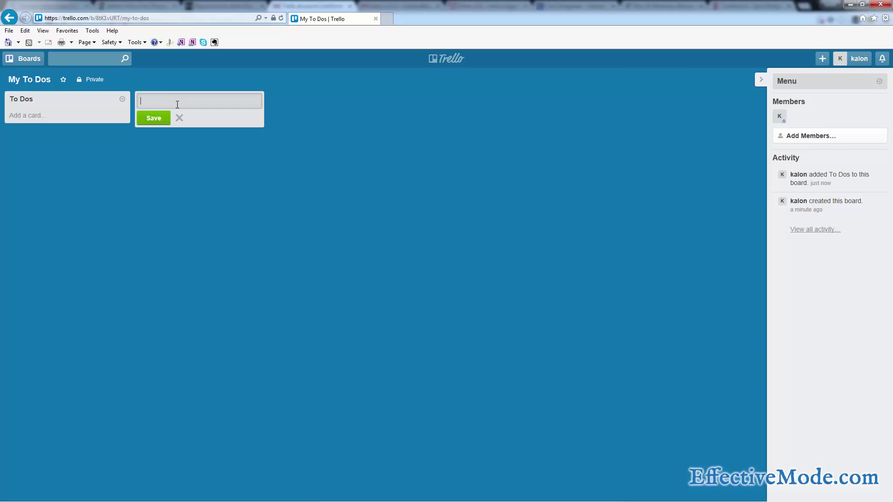
type("Doing")
key("Return")
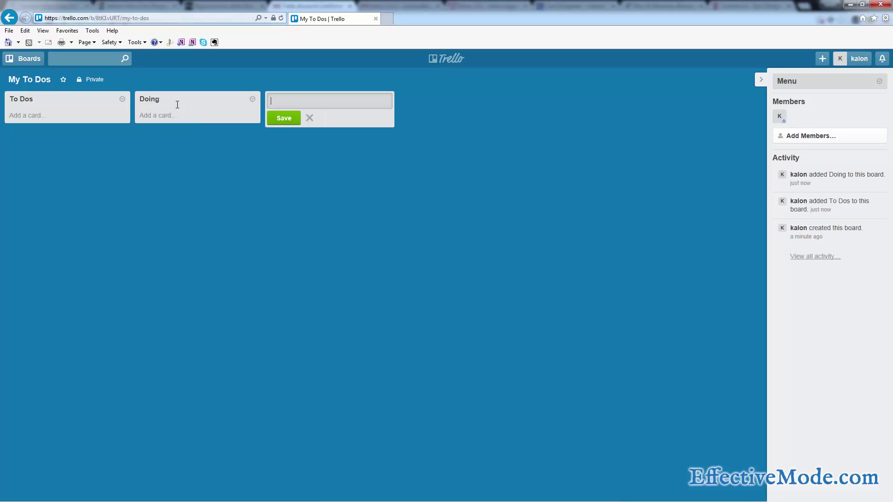
type("Done")
key("Return")
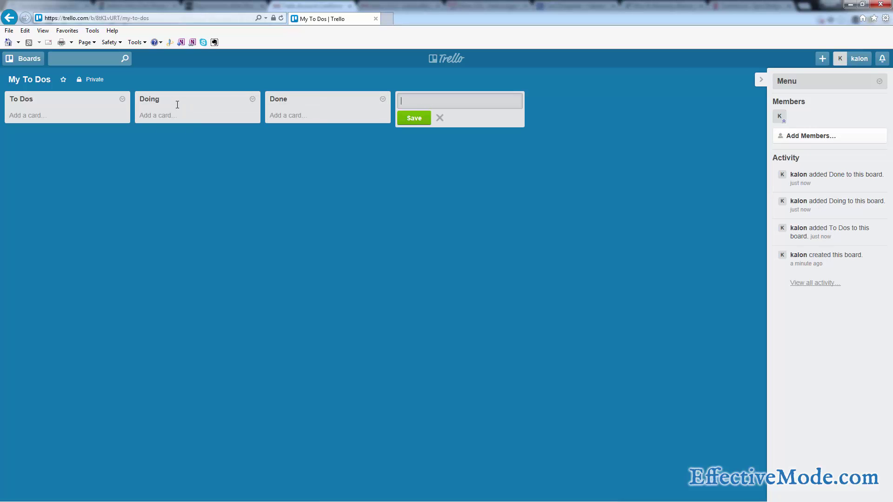
left_click(287, 209)
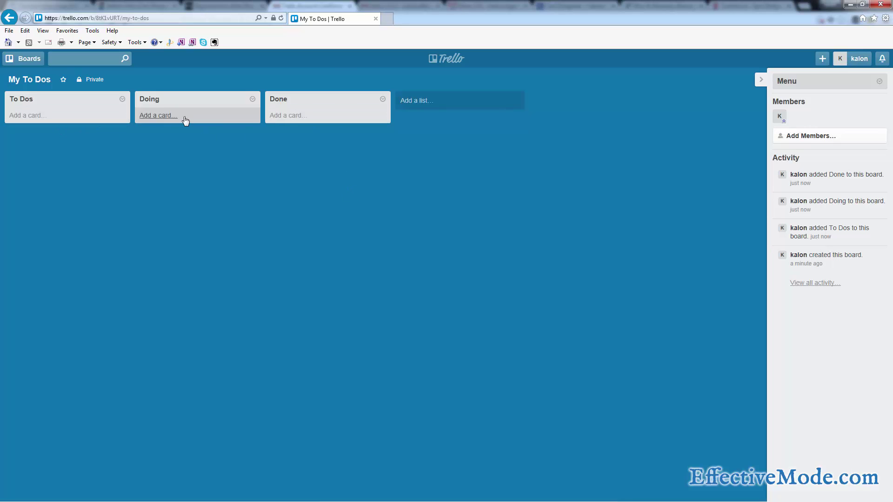
Add cards 'pick up the dog', 'buy groceries', 'work on work project' and 'call your mother' to To Dos.
left_click(34, 116)
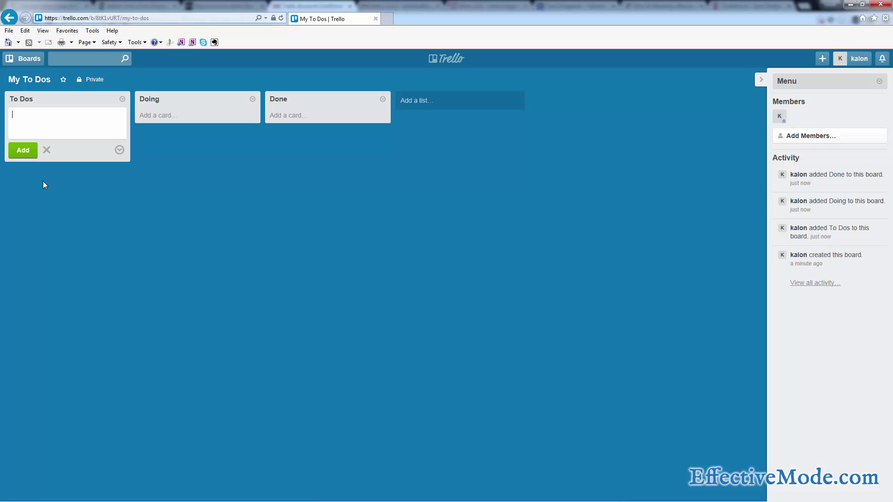
type("pick up the dog")
key("Return")
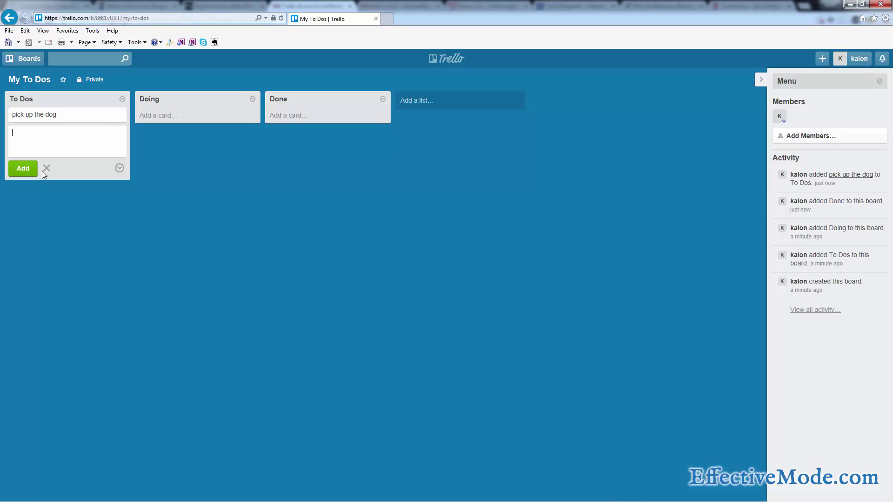
type("buy groceries")
key("Return")
type("work on")
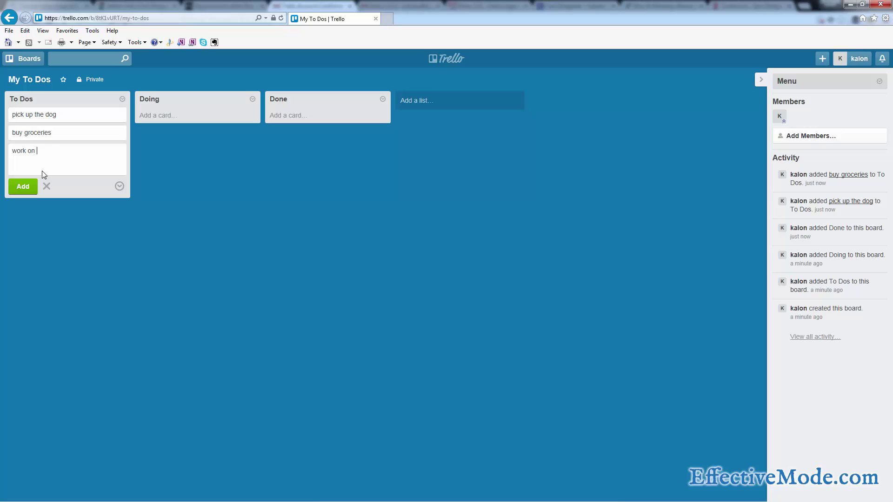
type(" work project")
key("Return")
type("call your mother")
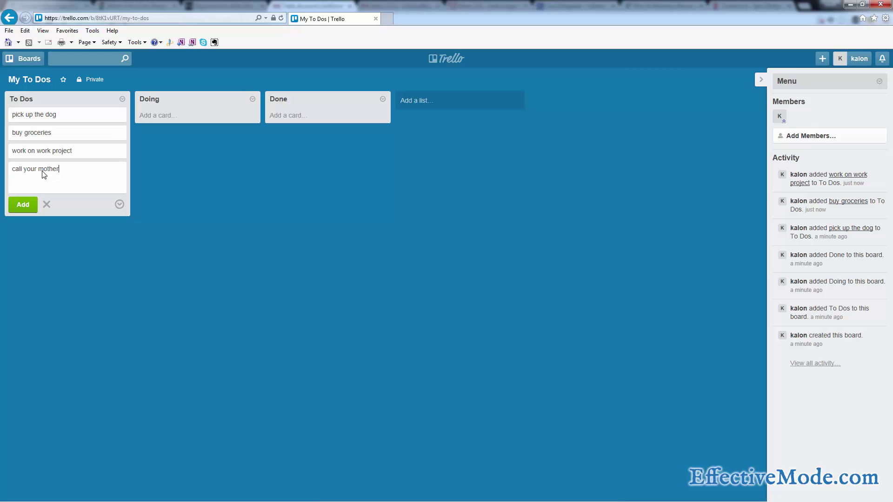
key("Return")
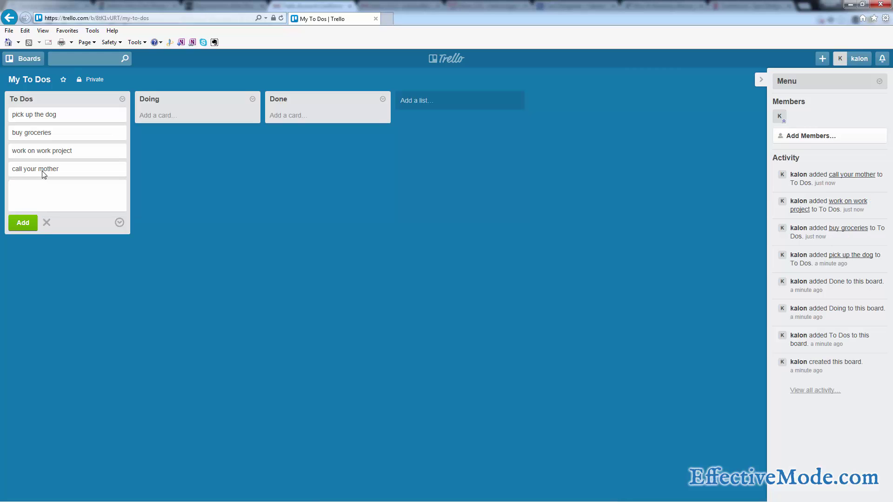
left_click(152, 178)
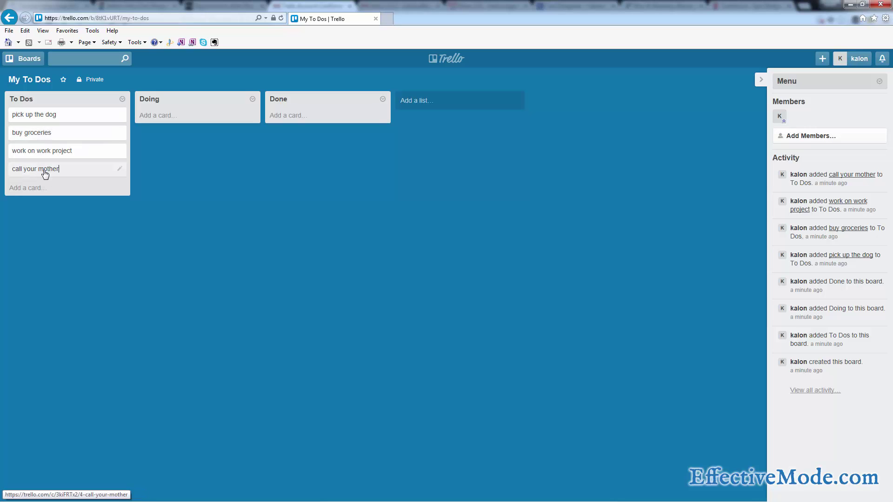
Post 'went to grocery store but they were closed' as a comment on buy groceries.
left_click(45, 136)
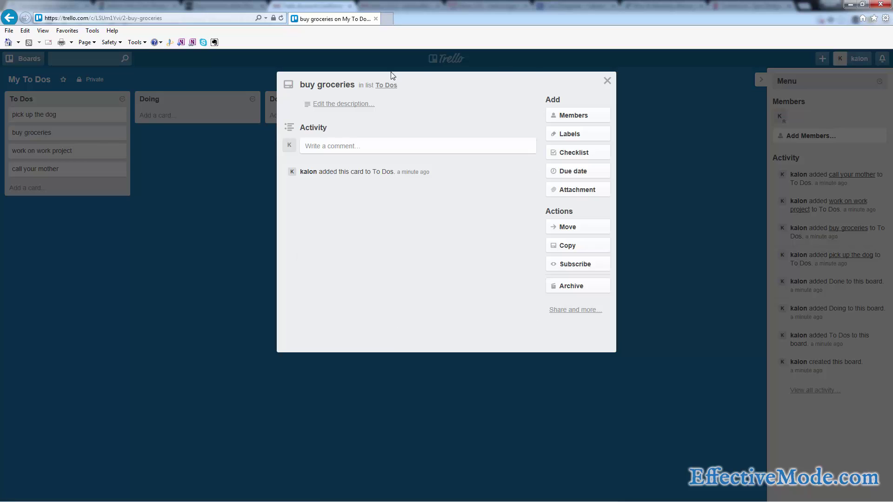
left_click(434, 149)
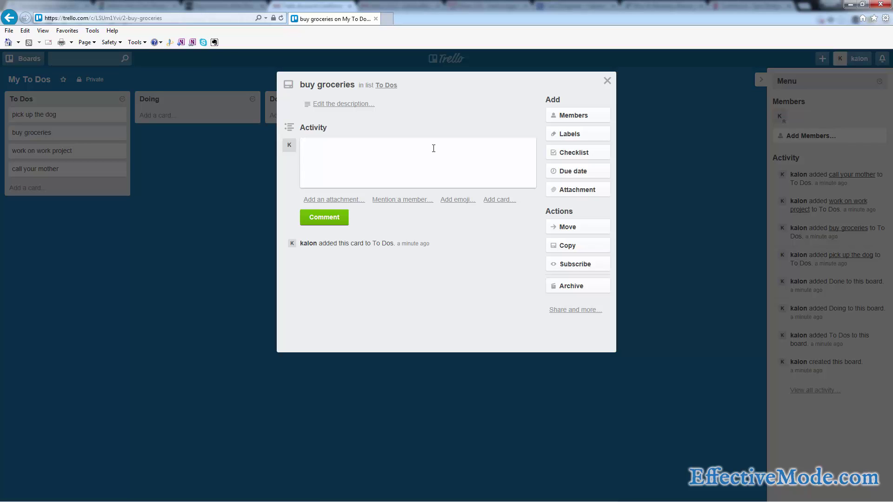
type("went to grocery store but they were ")
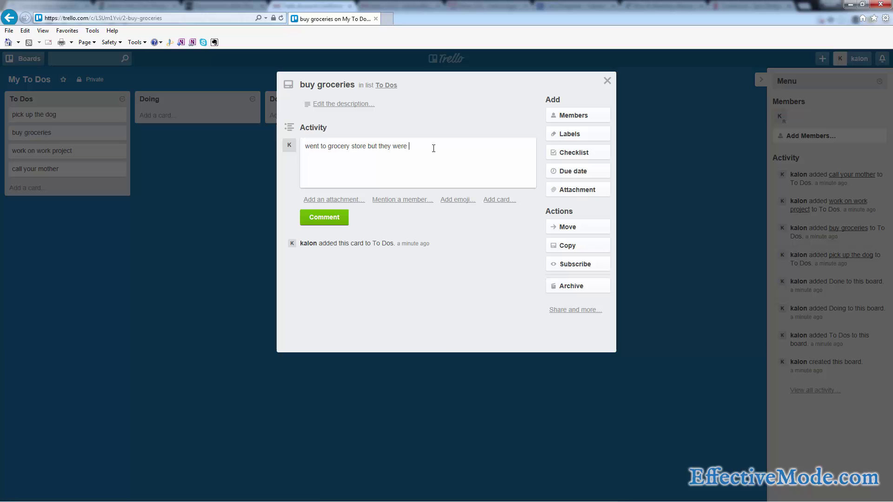
type("closed")
key("Return")
left_click(311, 218)
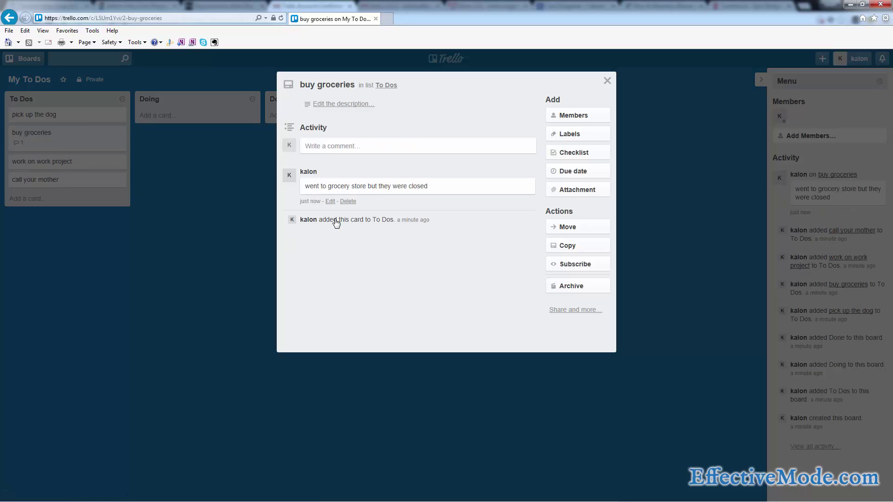
left_click(233, 193)
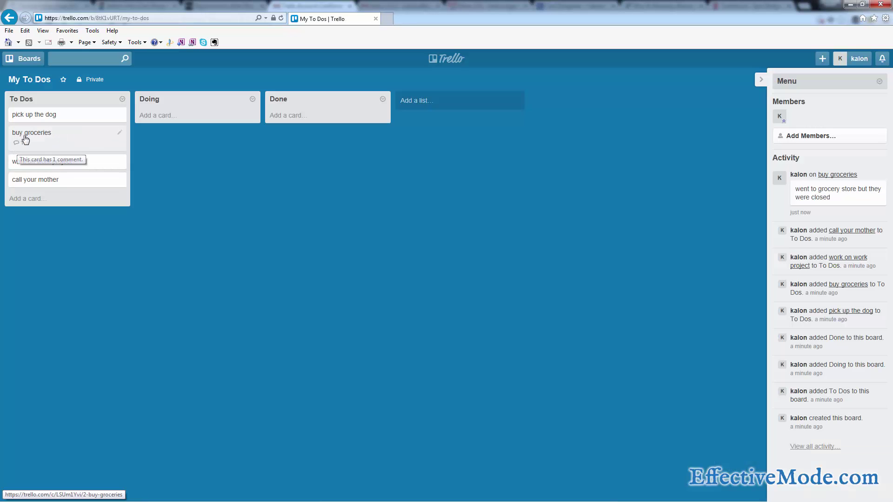
Add a groceries checklist with celery, potatoes and noodles to the buy groceries card.
left_click(25, 137)
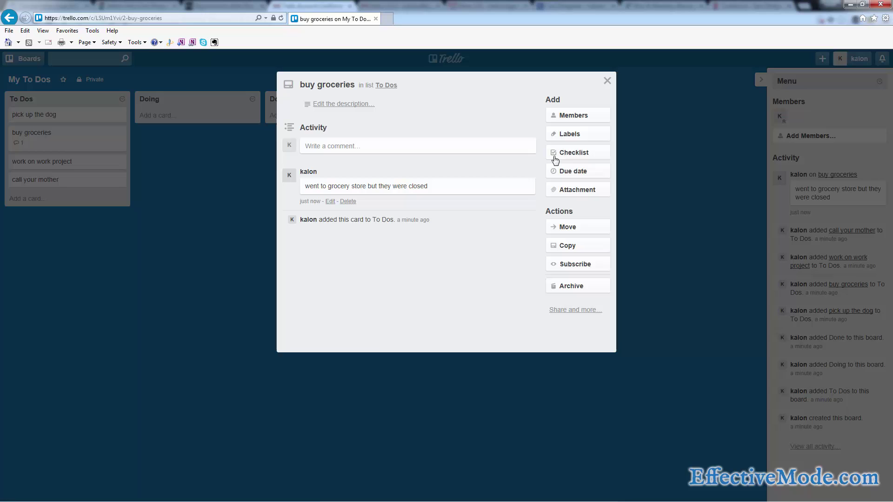
left_click(568, 153)
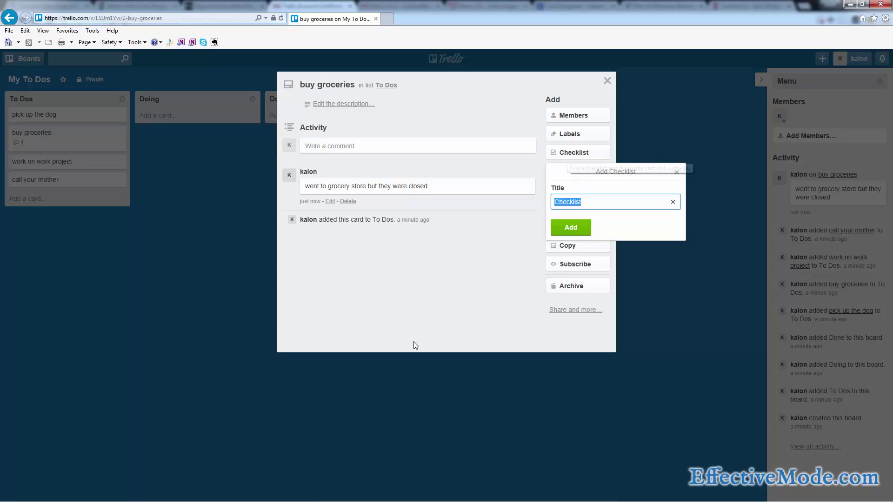
left_click(576, 219)
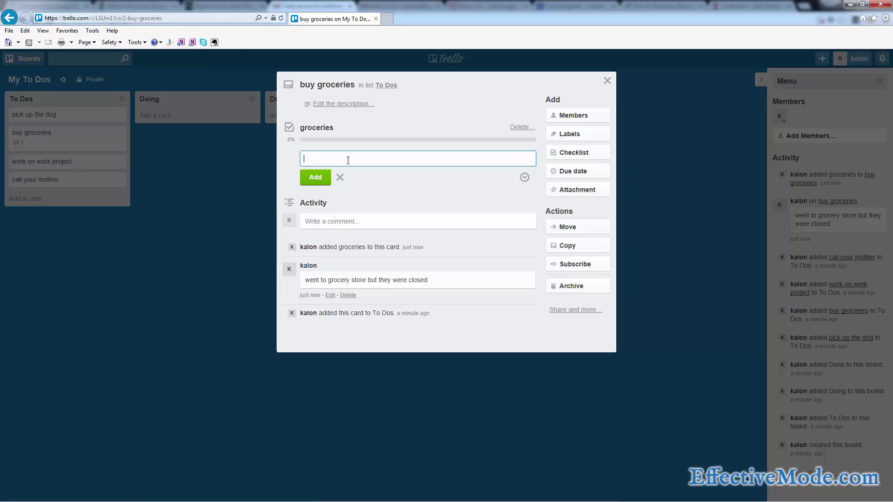
type("celery")
key("Return")
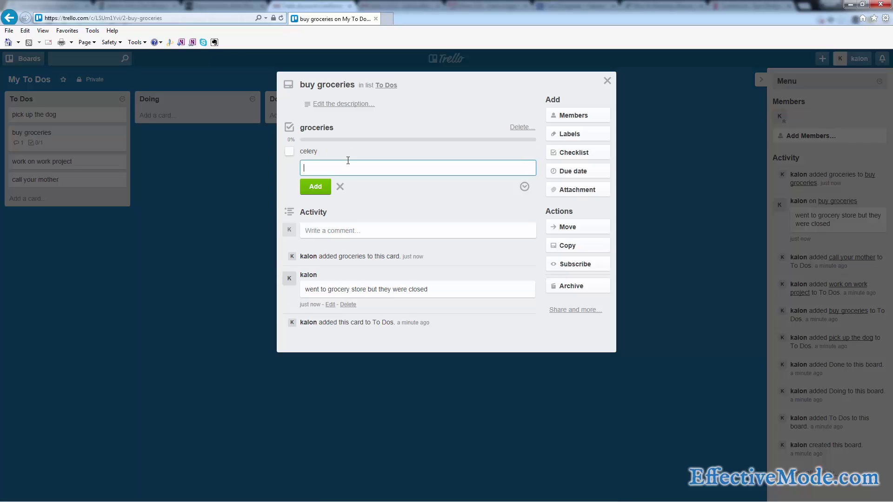
type("potatoes")
key("Return")
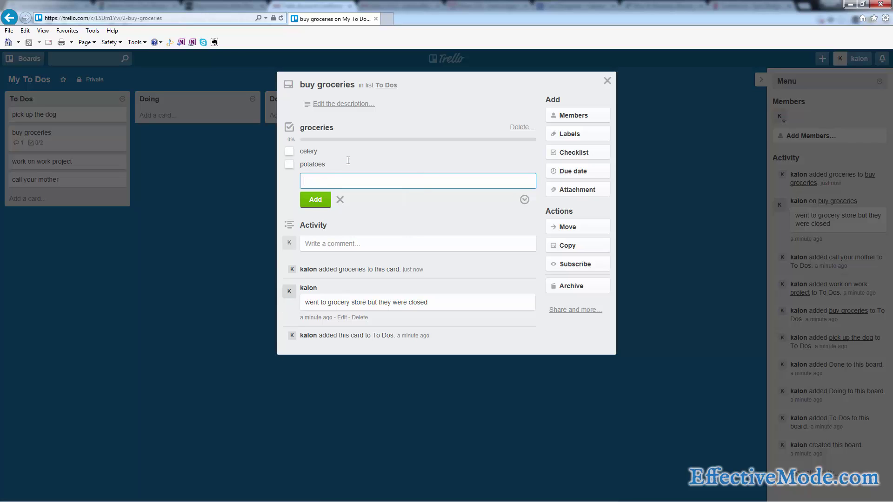
type("noodles")
key("Return")
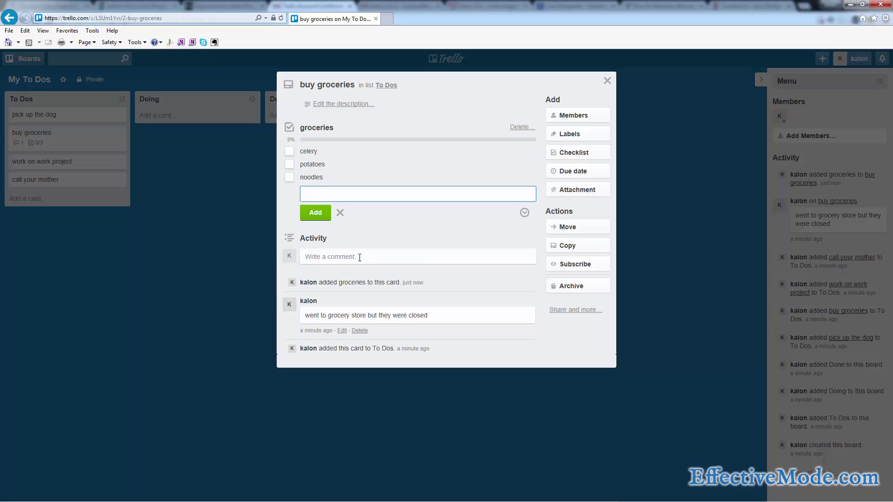
key("Escape")
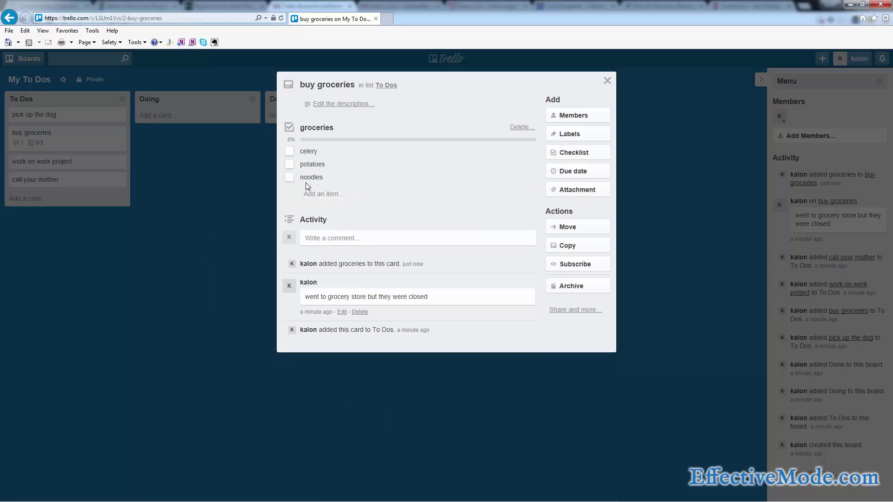
left_click(228, 178)
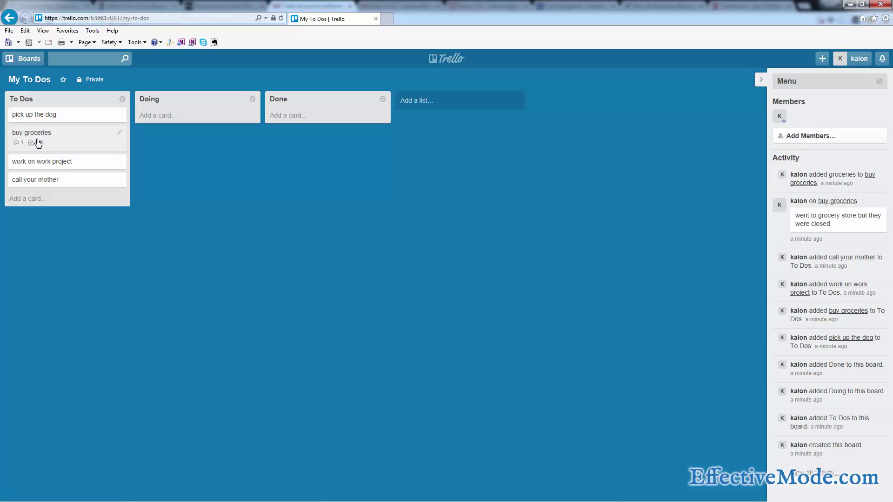
mouse_move(43, 148)
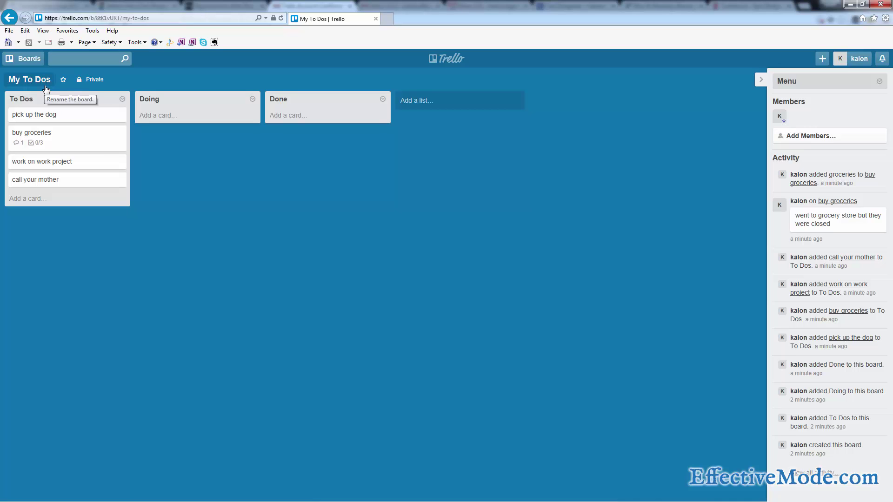
Tick potatoes, noodles and celery on the buy groceries checklist so it reads 3/3.
left_click(59, 139)
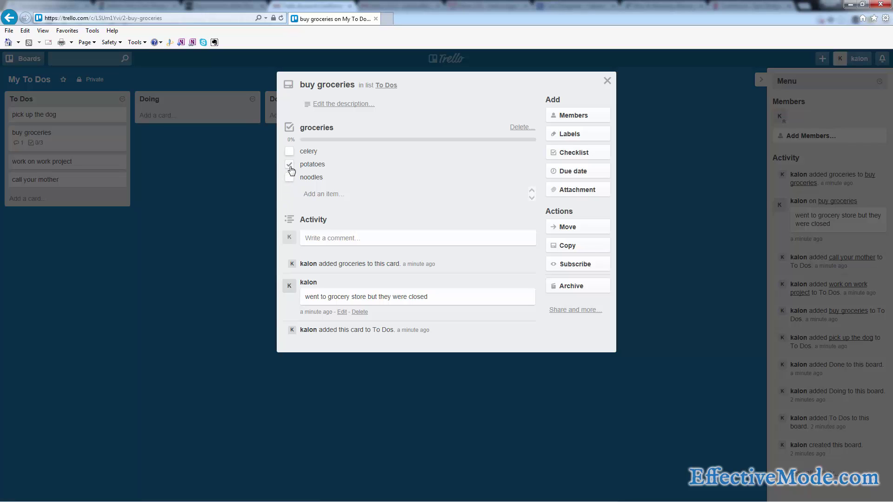
left_click(289, 165)
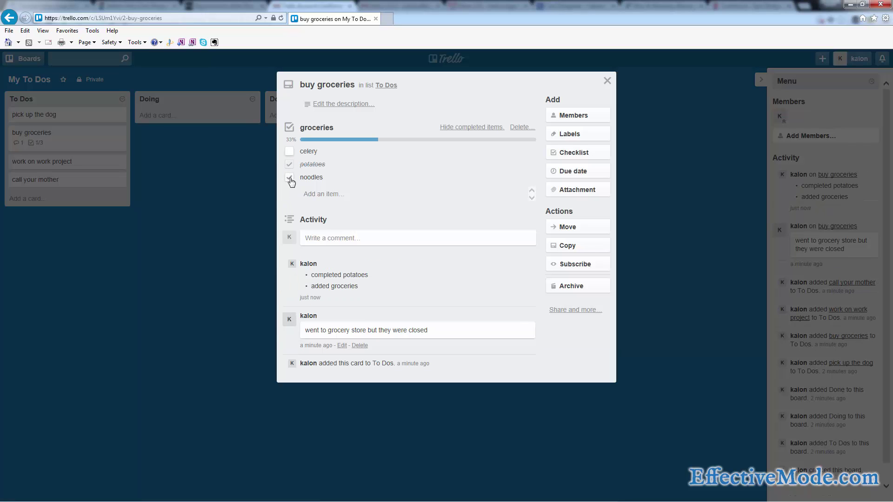
left_click(290, 177)
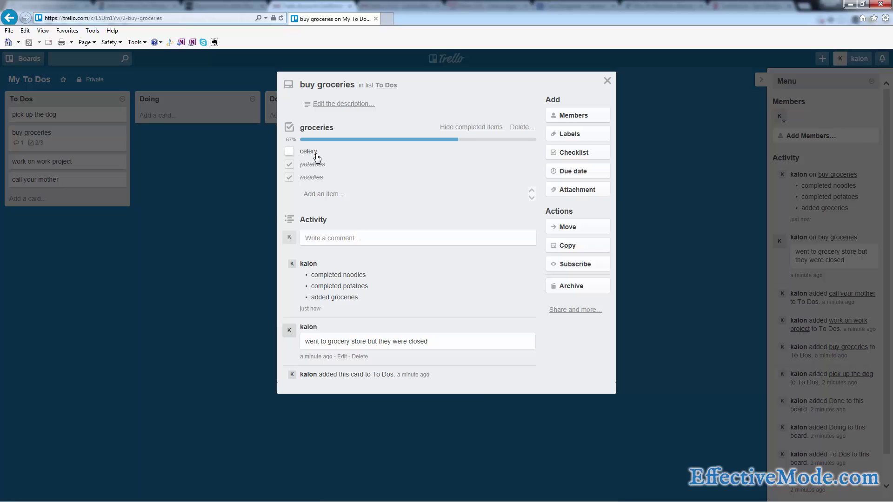
left_click(241, 223)
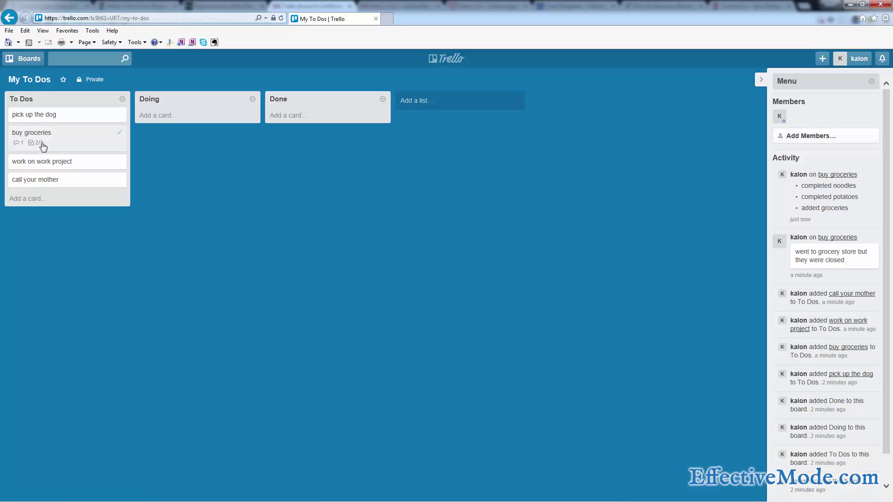
mouse_move(39, 147)
left_click(41, 148)
left_click(288, 155)
left_click(143, 264)
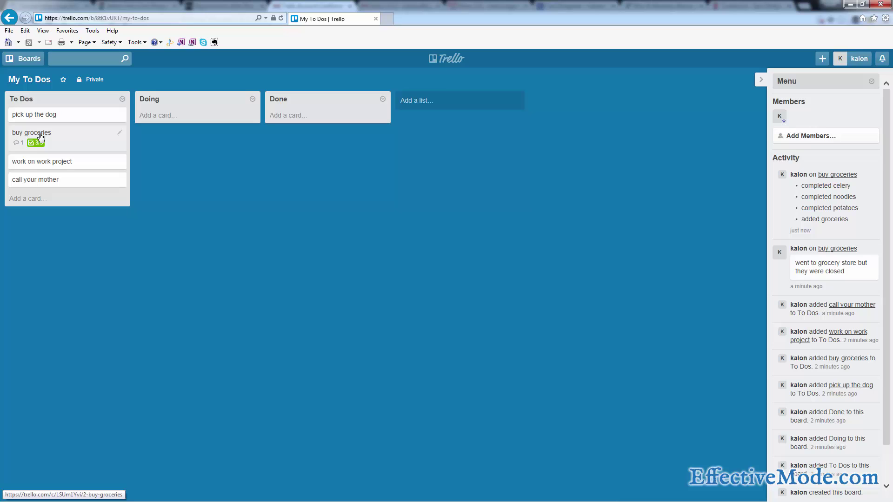
Drag buy groceries and work on work project into Done, then begin a new To Dos card.
left_click_drag(124, 136, 310, 123)
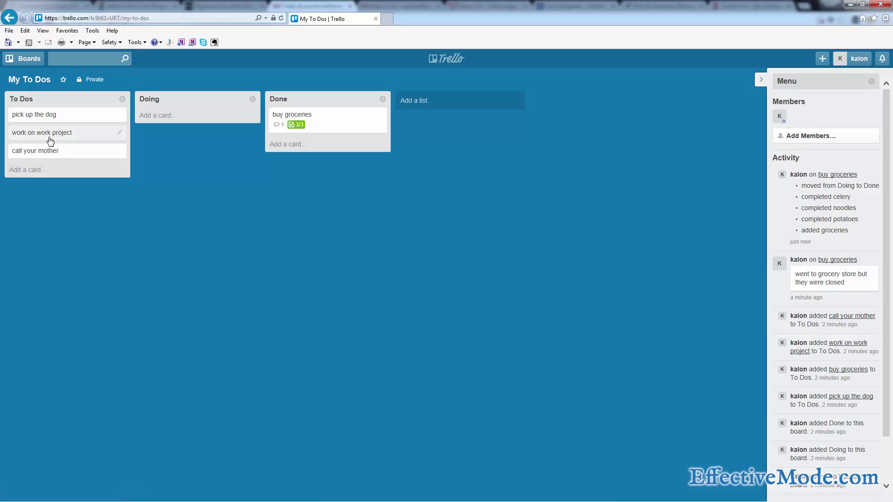
left_click_drag(37, 138, 302, 114)
left_click_drag(94, 137, 91, 136)
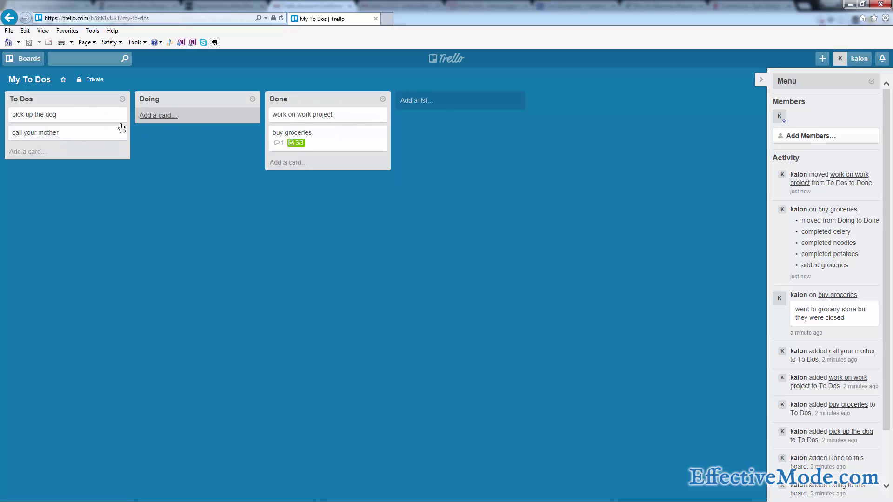
left_click(38, 154)
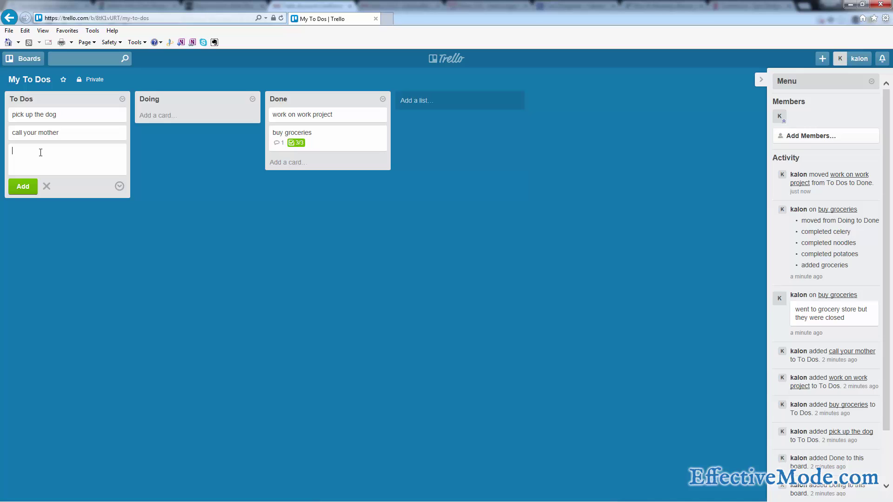
Add a 'cleanup the yard' card to the To Dos list.
type("cleanup the yard")
key("Return")
Give cleanup the yard a checklist with mowing, wead eating and grass seeding.
left_click(40, 151)
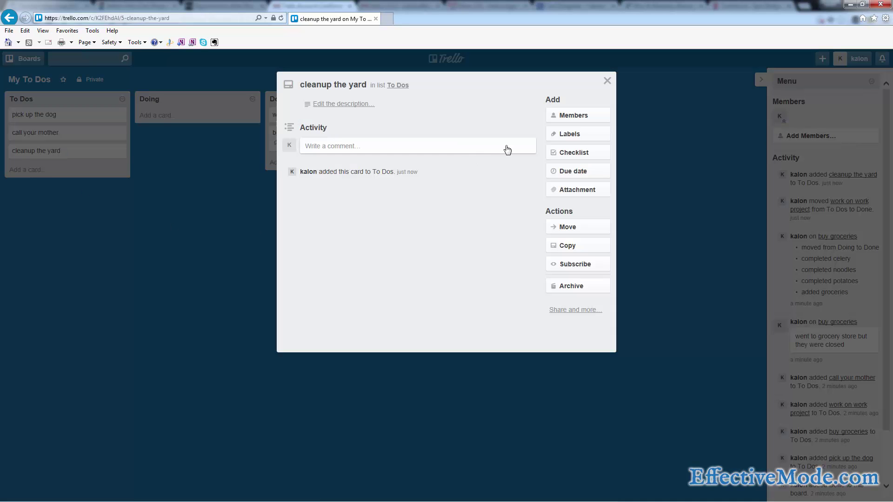
left_click(579, 155)
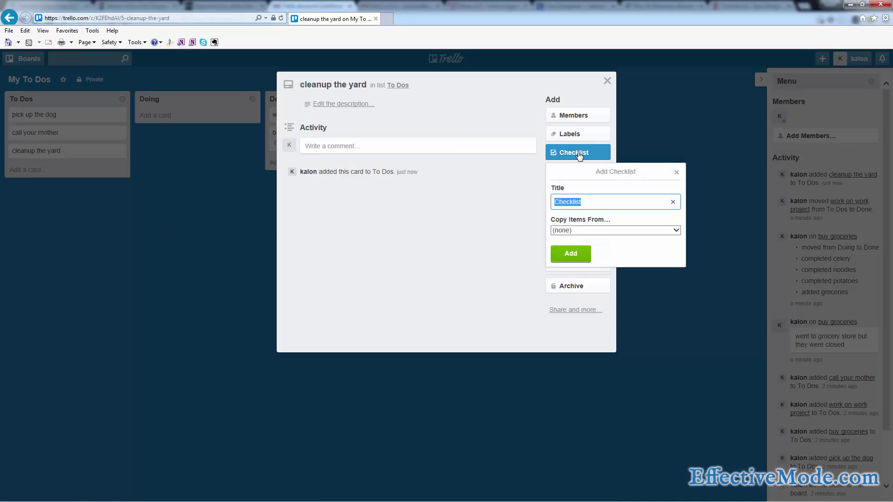
left_click(572, 254)
type("mow")
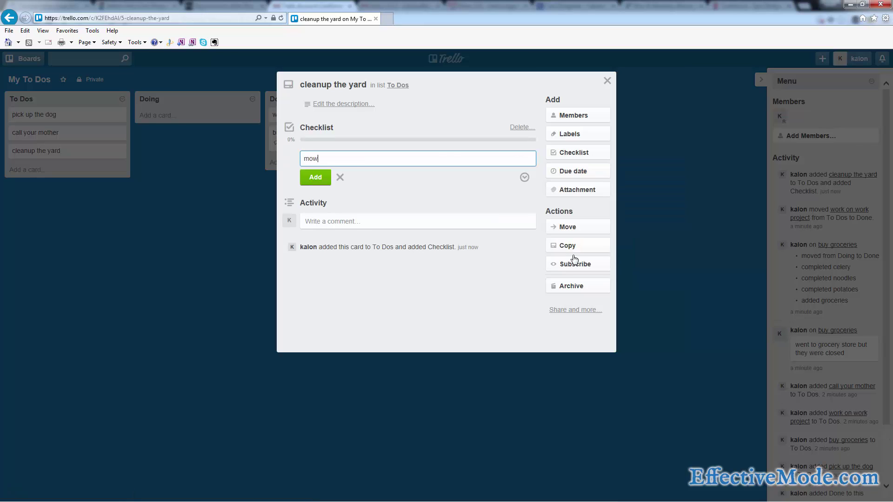
type("ing")
key("Return")
type("wea")
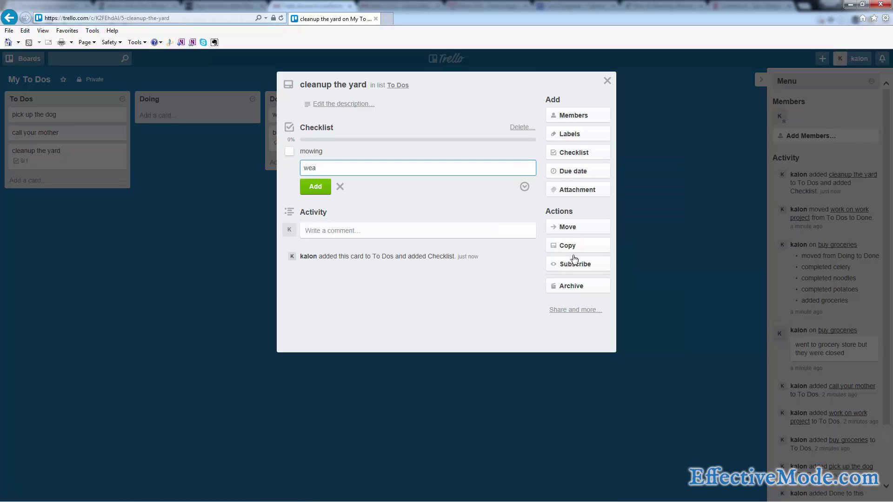
type("d eating")
key("Return")
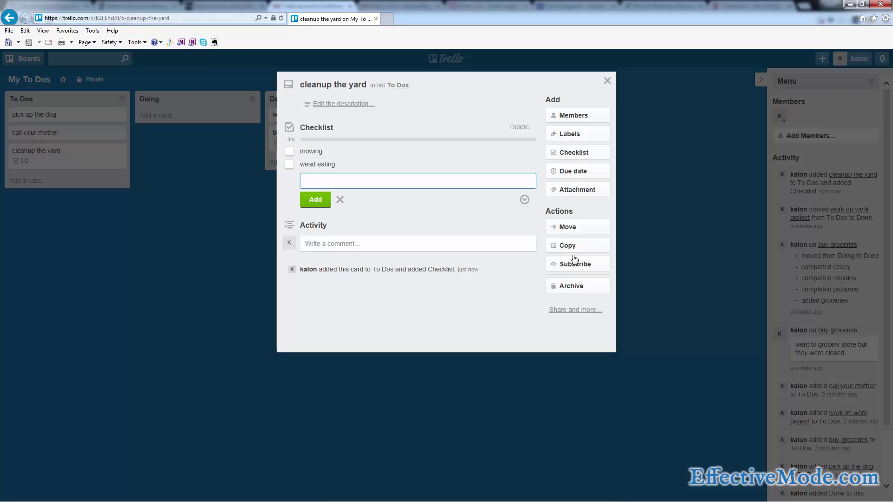
type("grass sea")
key("BackSpace")
type("eding")
key("Return")
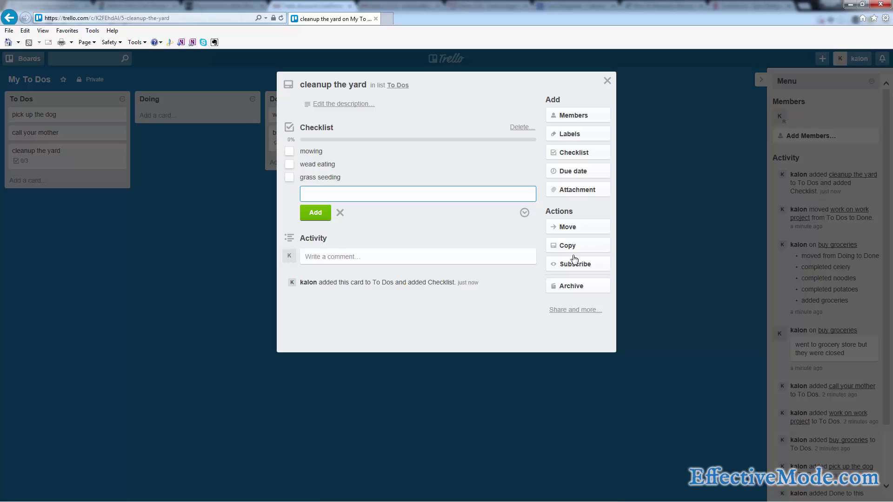
key("Escape")
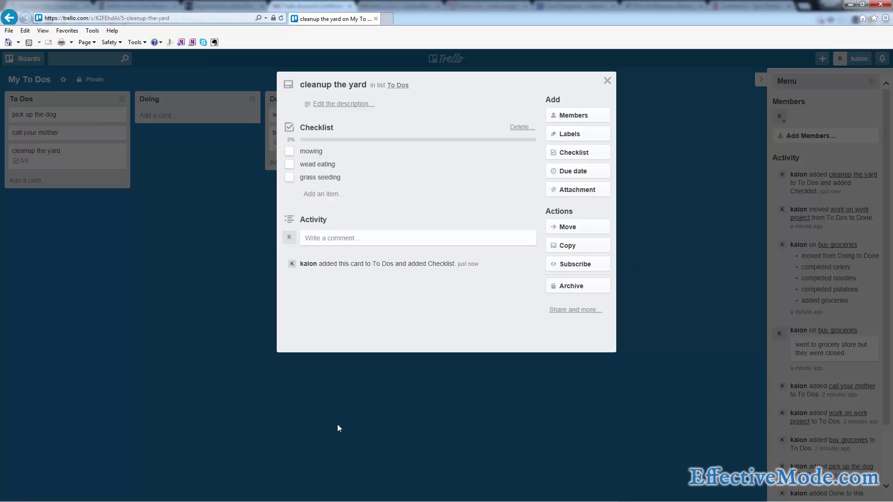
left_click(350, 404)
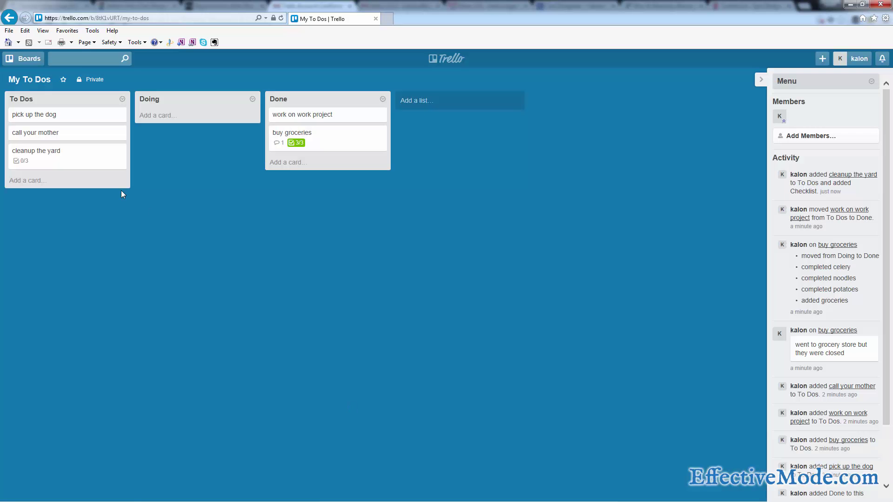
Tick mowing on cleanup the yard (1/3) and drag the card into Doing.
left_click(56, 158)
left_click(288, 151)
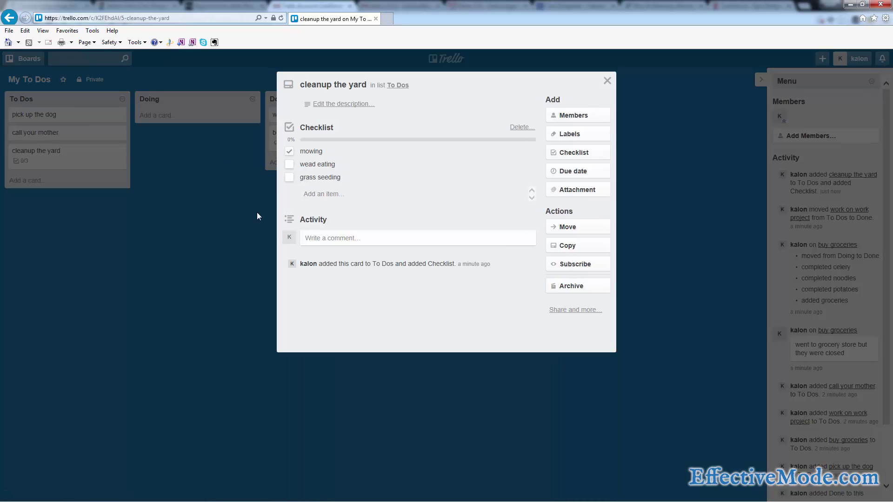
left_click(353, 393)
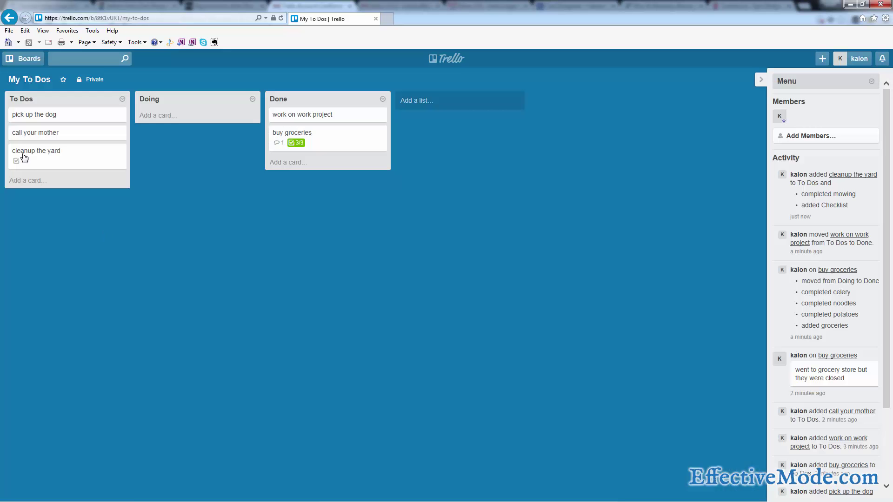
left_click_drag(52, 152, 182, 118)
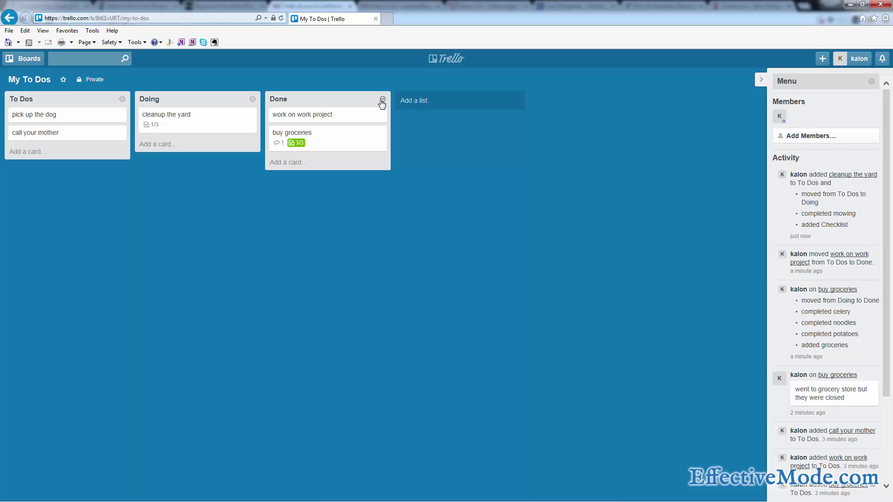
Look over the work on work project card, then begin a new card in To Dos.
left_click(355, 115)
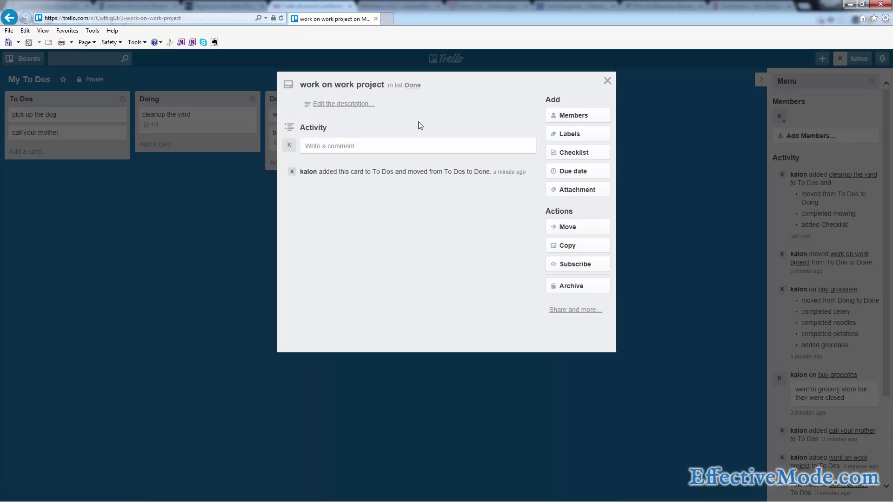
left_click(228, 249)
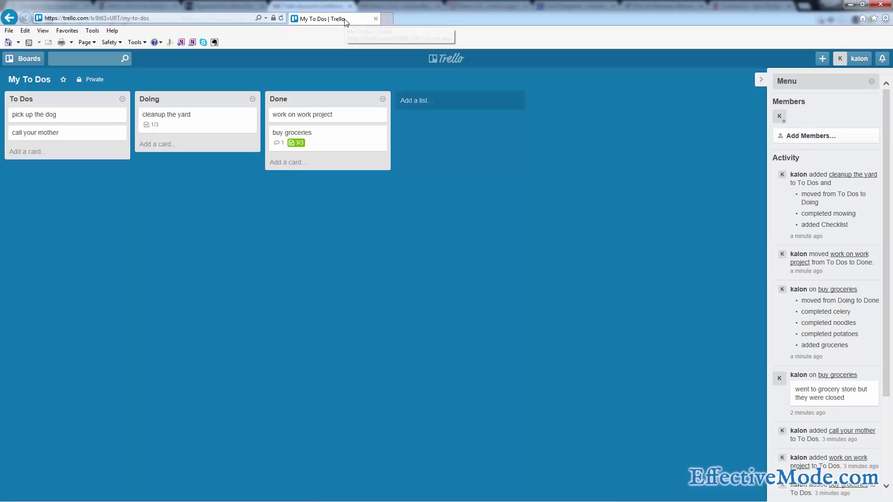
left_click(35, 156)
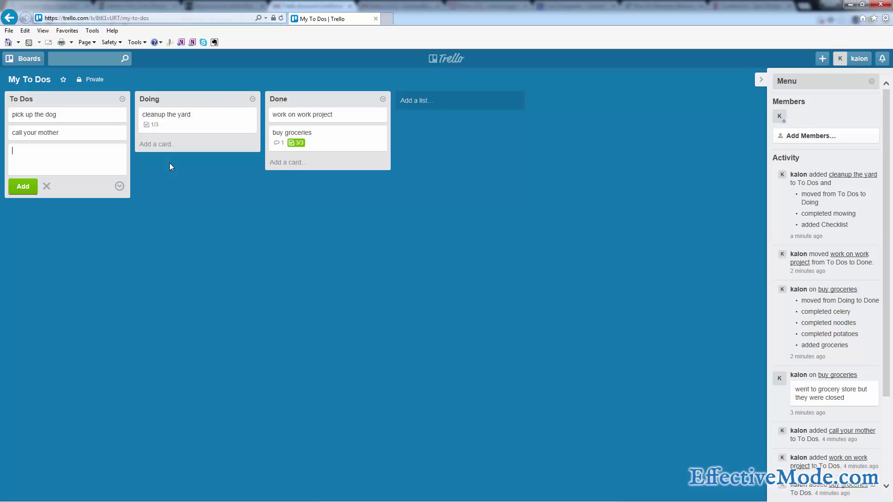
Archive the Doing list and add new lists named To Do TODAY and To Do This Week.
left_click(253, 99)
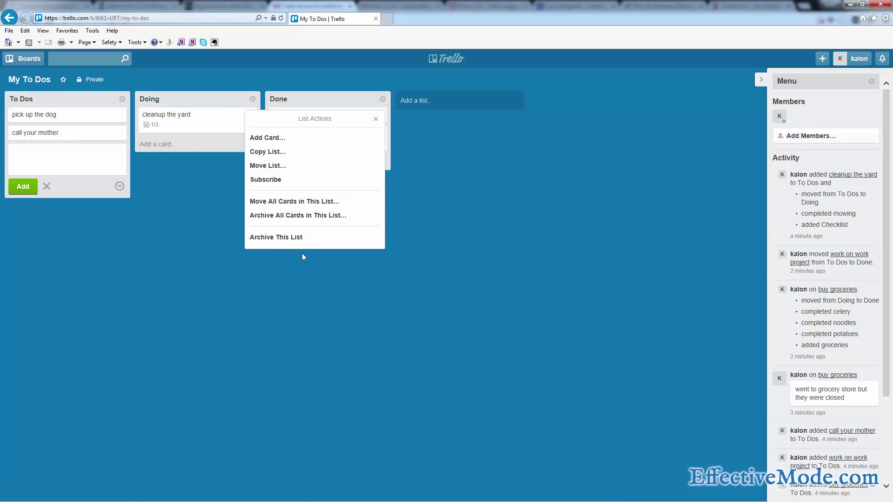
left_click(296, 241)
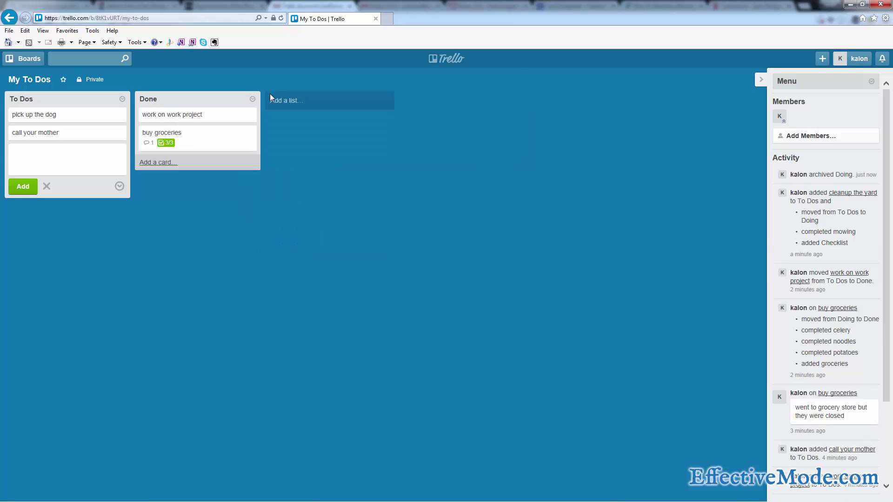
left_click(327, 102)
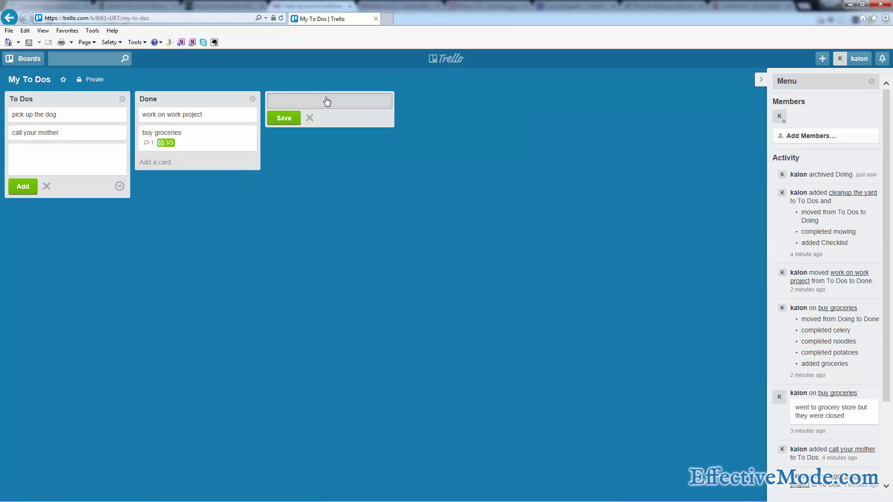
type("To Do TODAY")
key("Return")
type("T")
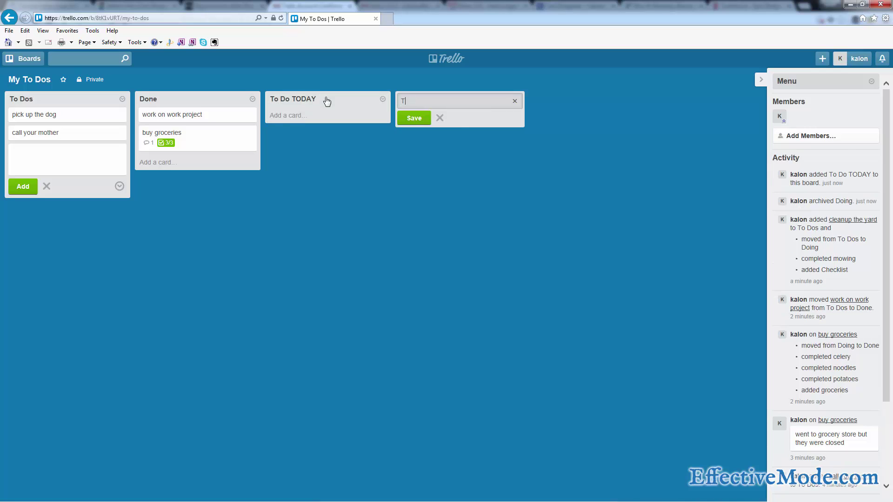
type("o Do This Week")
key("Return")
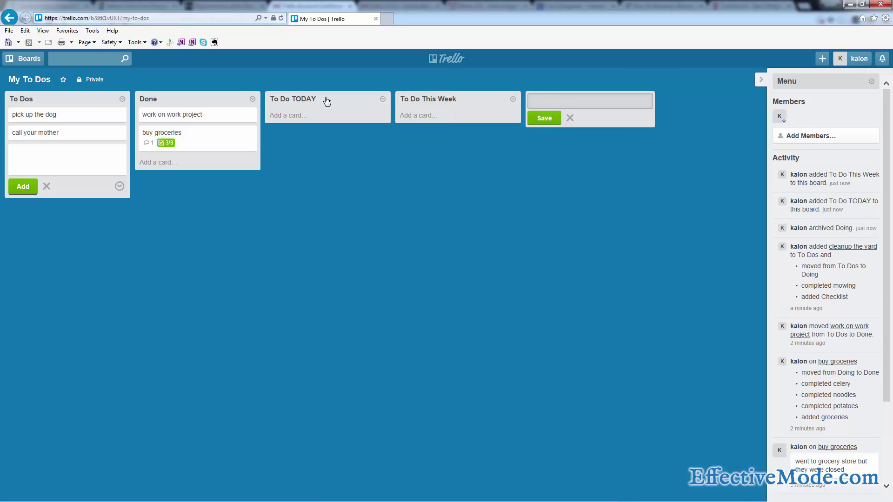
Drag To Do TODAY and To Do This Week so they sit before Done.
left_click_drag(327, 102, 215, 96)
left_click_drag(482, 98, 321, 96)
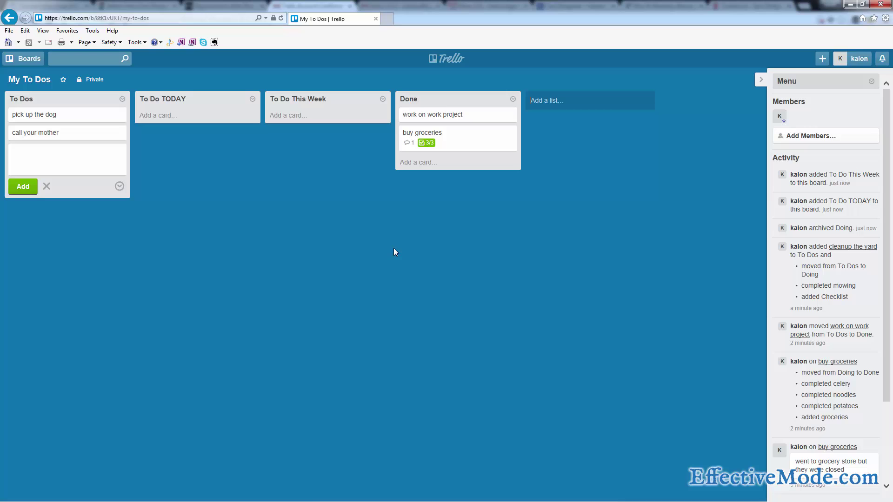
left_click_drag(439, 97, 455, 110)
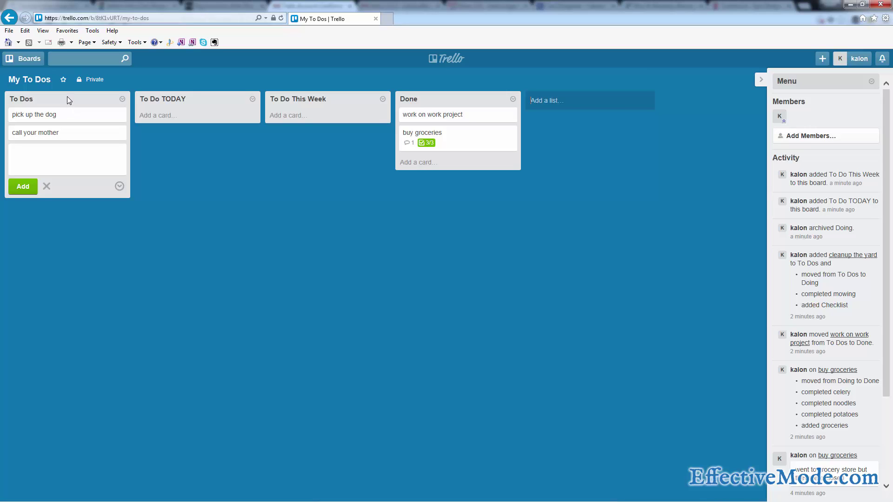
Move 'work on work project' to To Do TODAY and 'buy groceries' to To Do This Week; discard the empty card.
left_click_drag(68, 97, 81, 99)
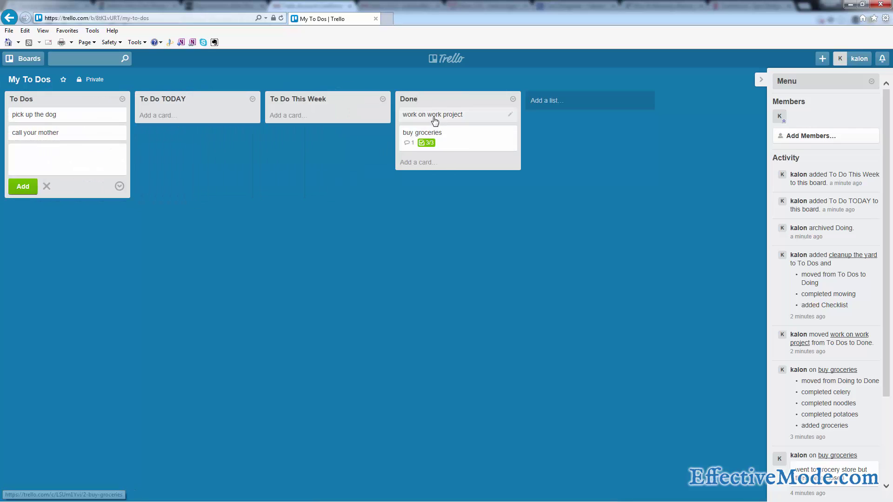
left_click_drag(434, 119, 177, 124)
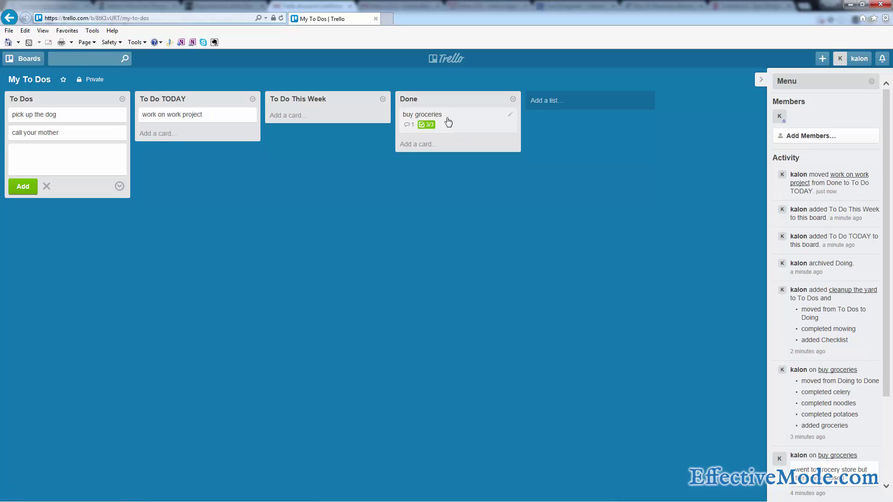
left_click_drag(449, 121, 316, 125)
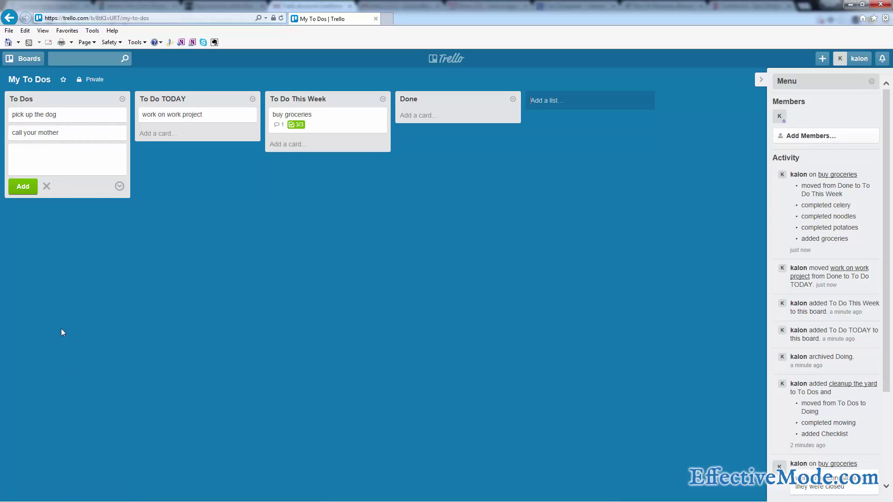
left_click(78, 168)
left_click(47, 185)
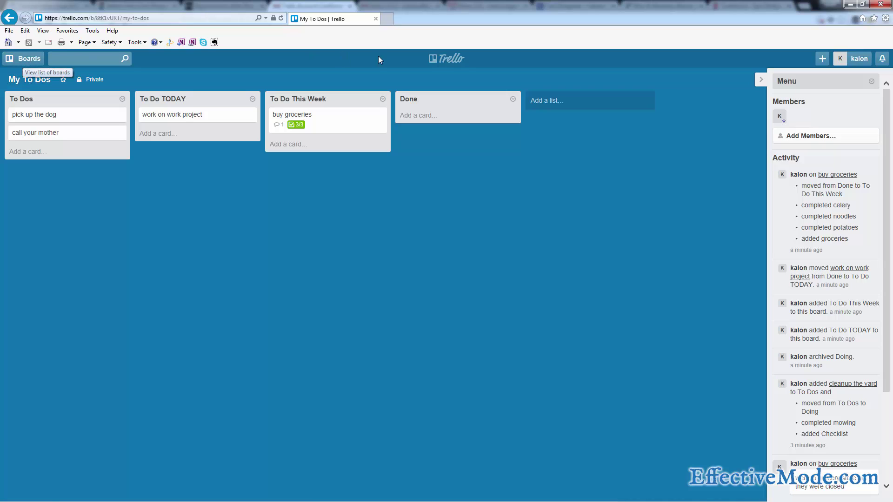
From the all-boards overview, create a new organization named My Work.
left_click(453, 58)
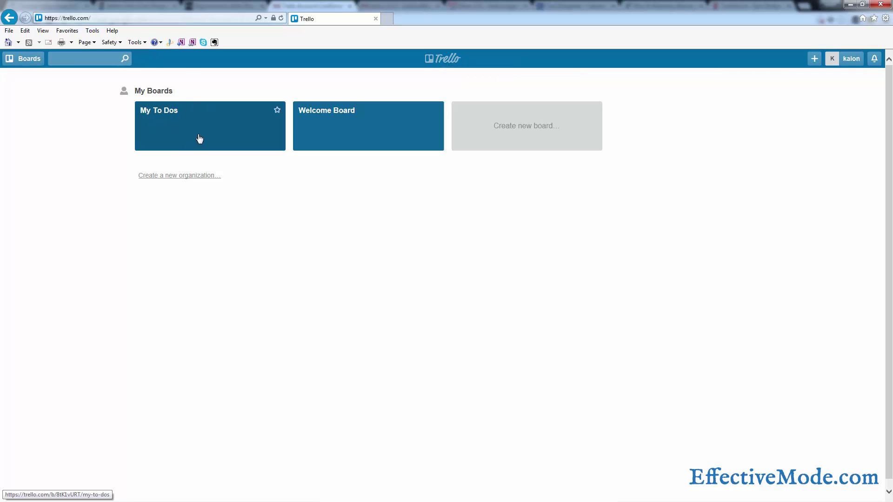
left_click(168, 179)
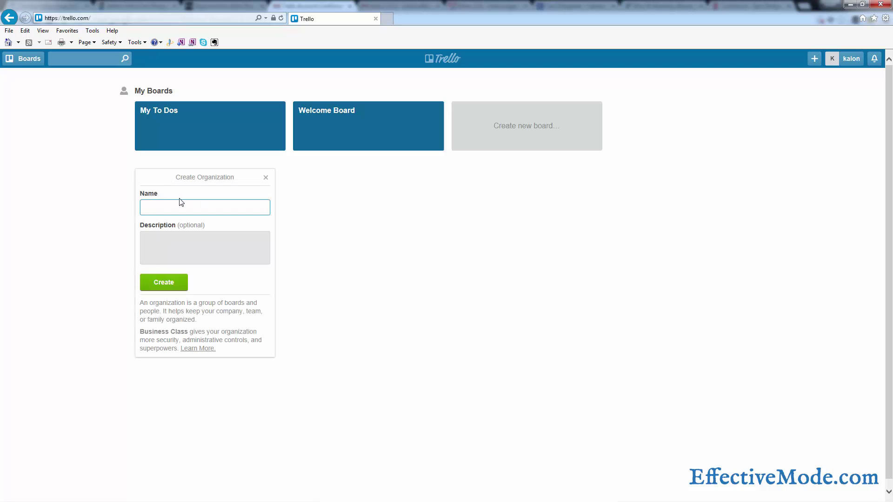
type("My Work")
key("Return")
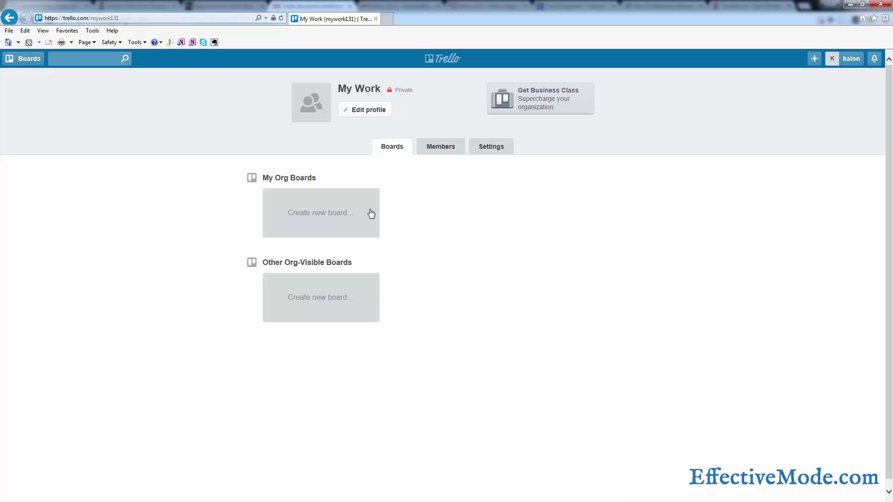
Create a board titled Project Management in My Work, then return to the boards overview.
left_click(329, 216)
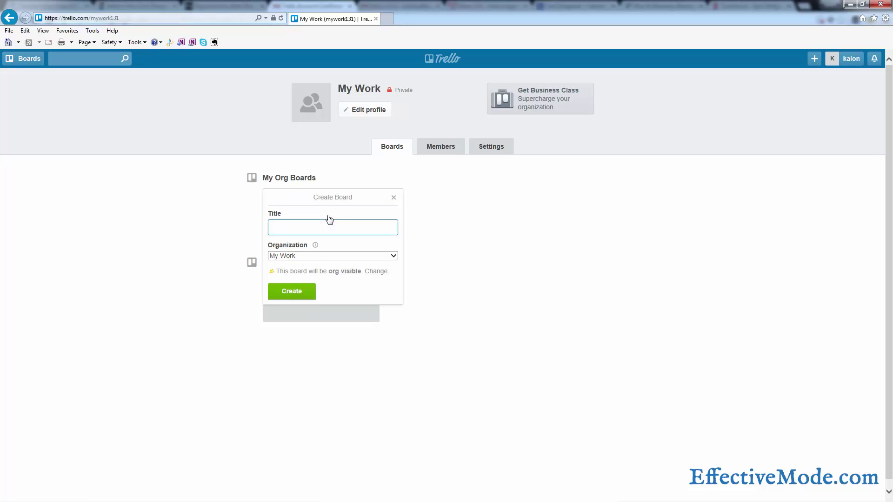
type("Project Management")
key("Return")
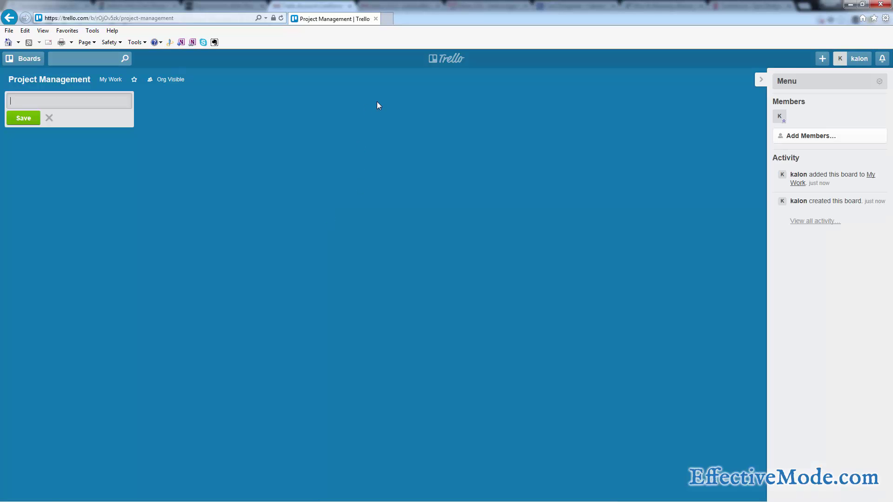
left_click(454, 60)
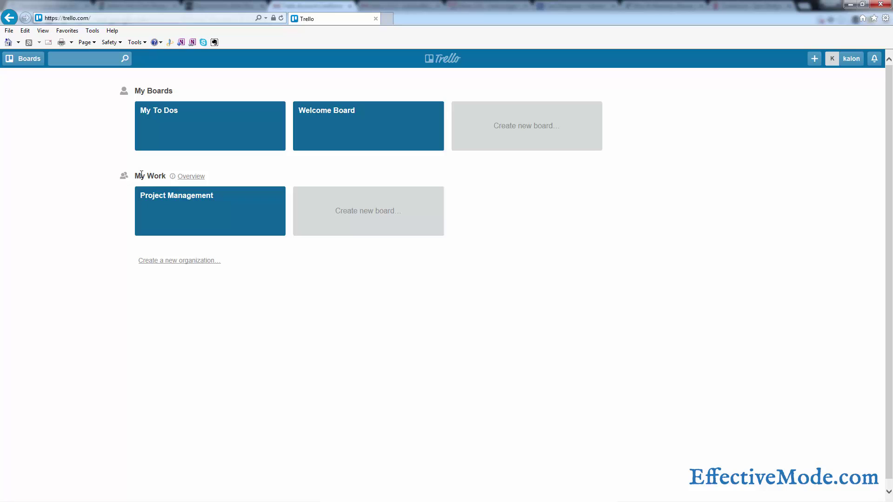
Open Project Management, enter a colleague's e-mail to invite them, then return to the boards overview.
left_click_drag(162, 174, 135, 177)
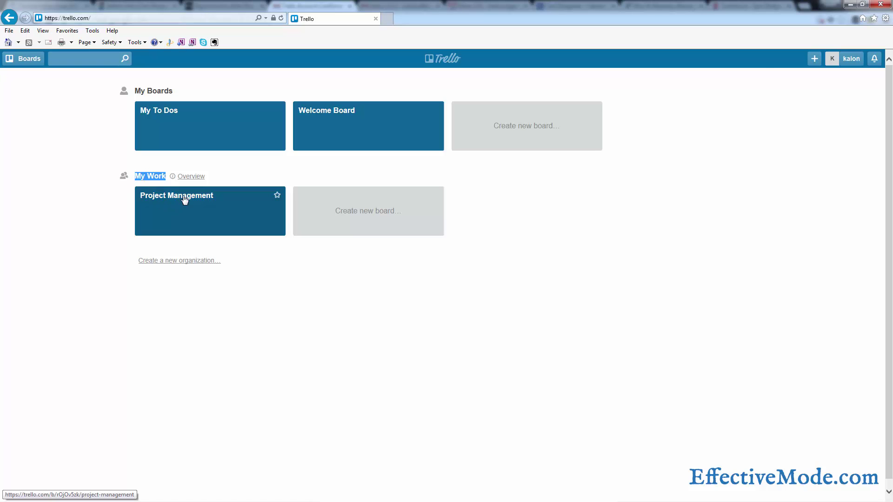
left_click_drag(185, 199, 187, 204)
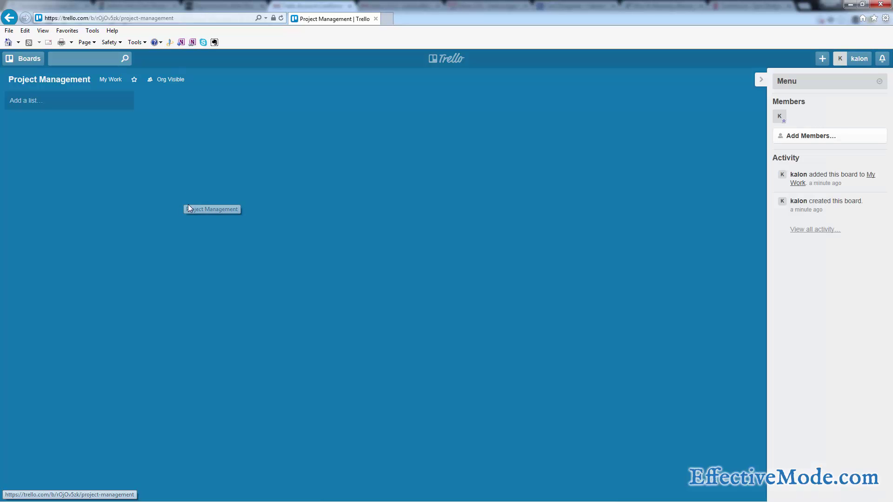
left_click(860, 86)
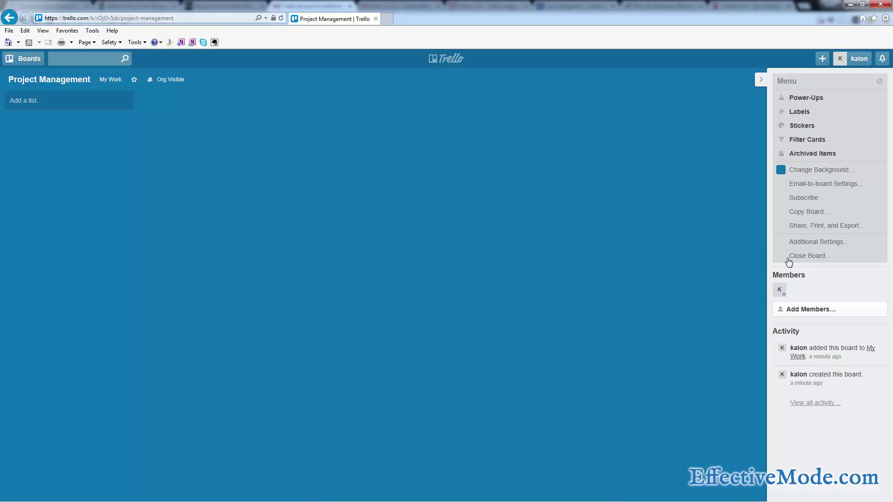
left_click(799, 309)
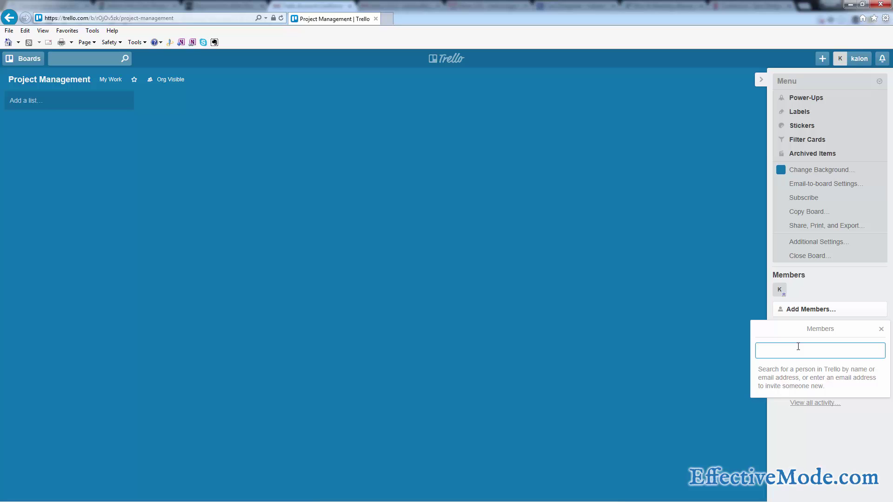
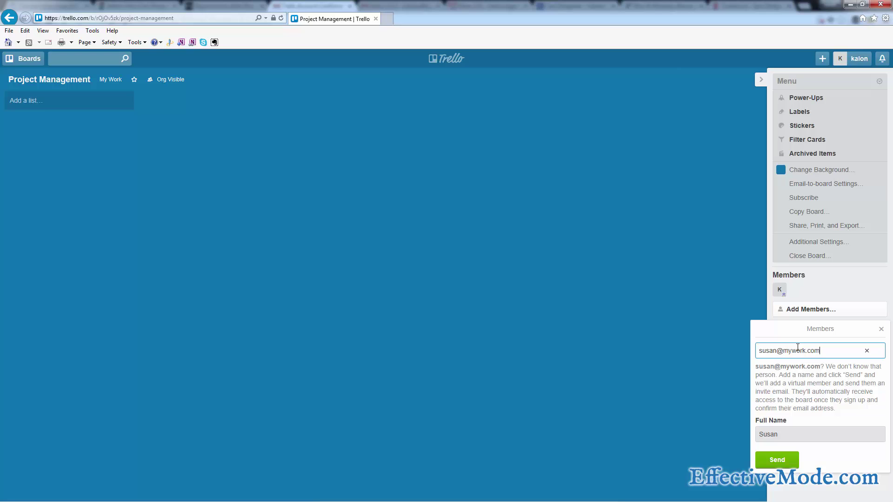
left_click(445, 58)
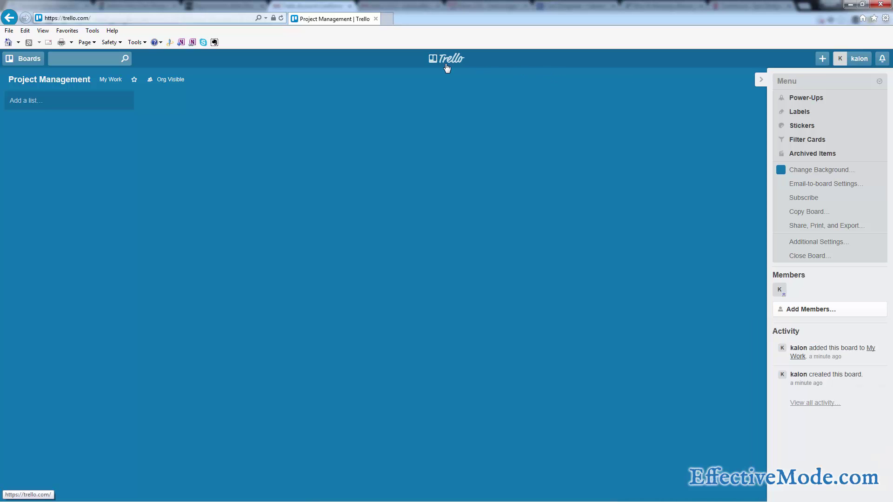